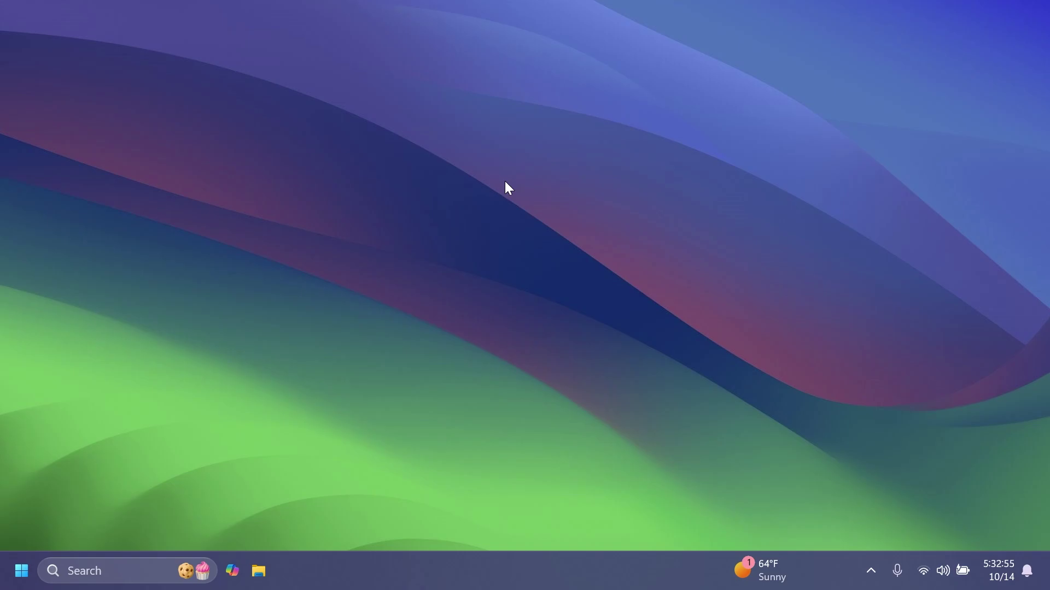
Search for Settings, then close the Settings window.
key(super)
text(se)
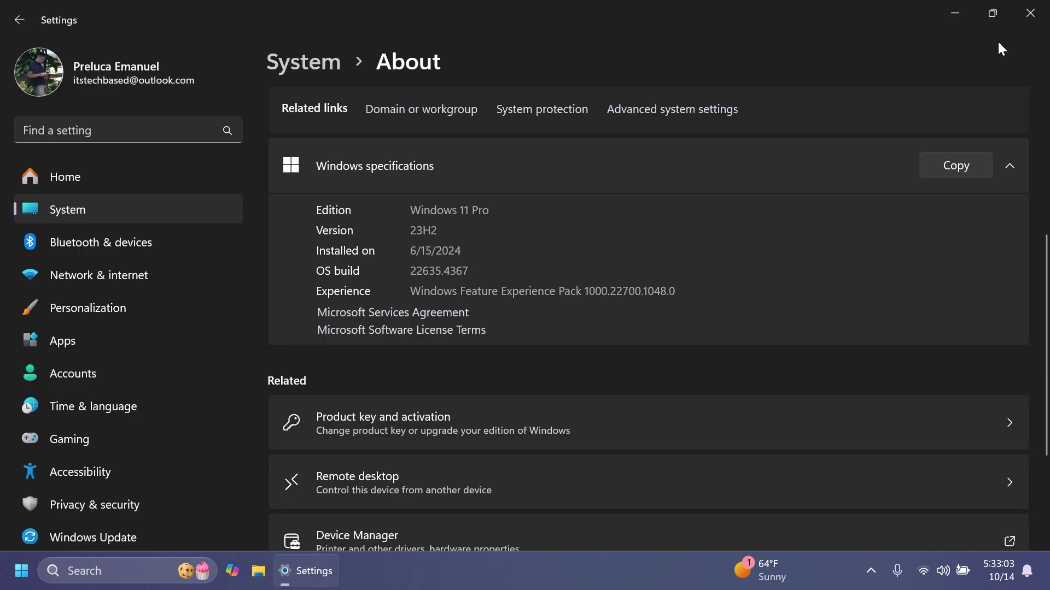
click(1030, 13)
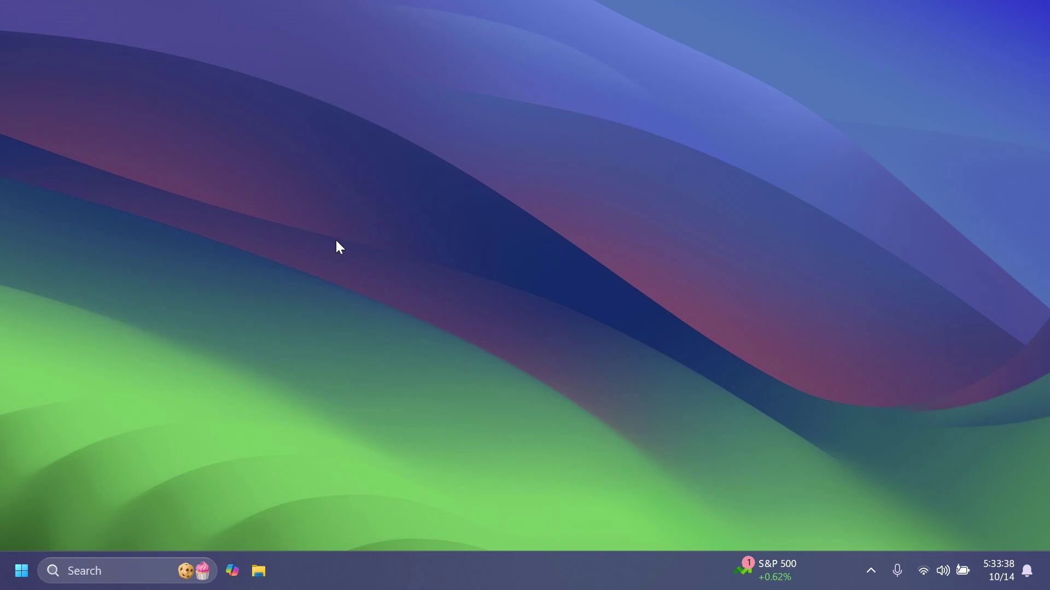
Turn on Show desktop icons from the desktop's View menu so the test file appears.
right_click(336, 203)
mouse_move(375, 220)
click(585, 373)
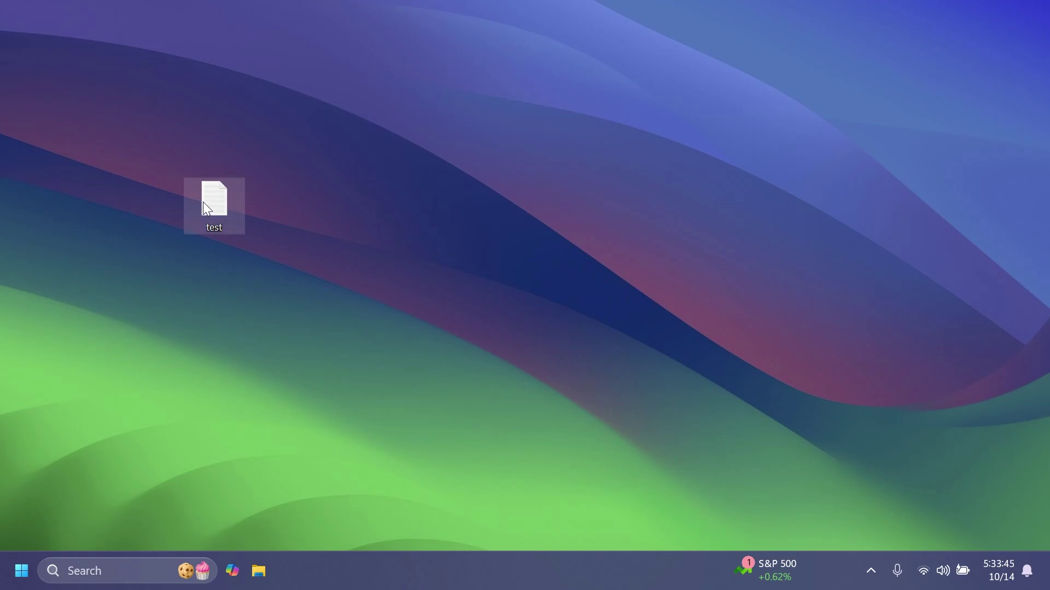
Check the test file's Share with list, showing only Phone Link and Mail, and open then close the full share panel.
right_click(202, 202)
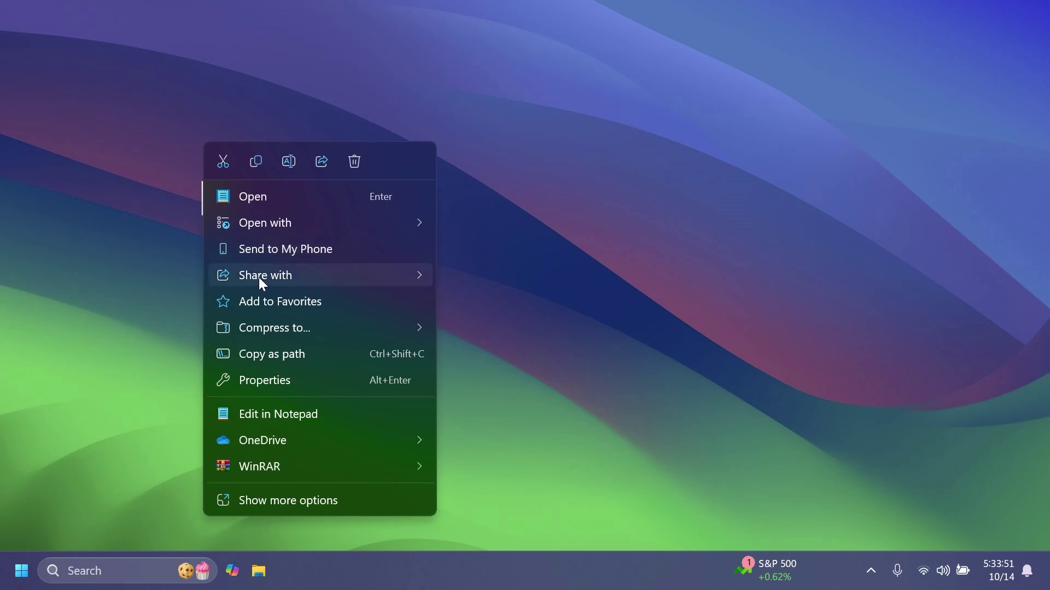
mouse_move(282, 275)
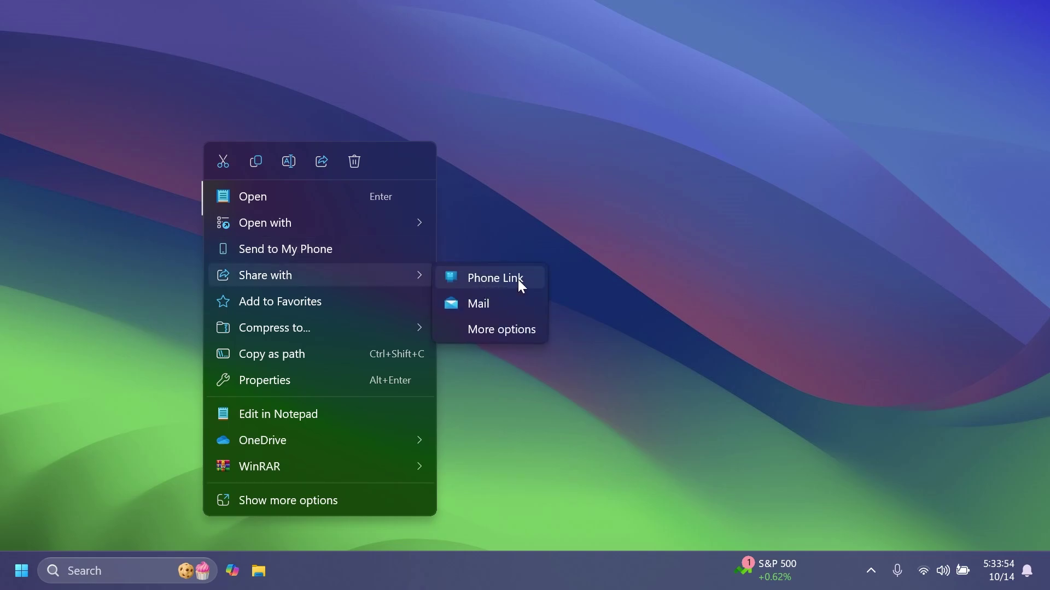
click(489, 330)
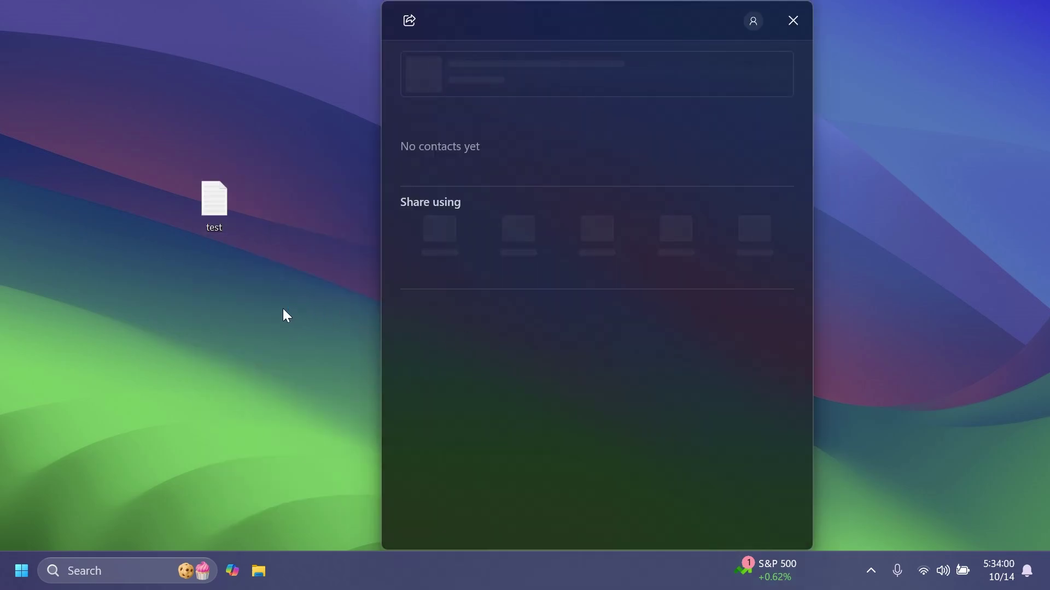
click(283, 308)
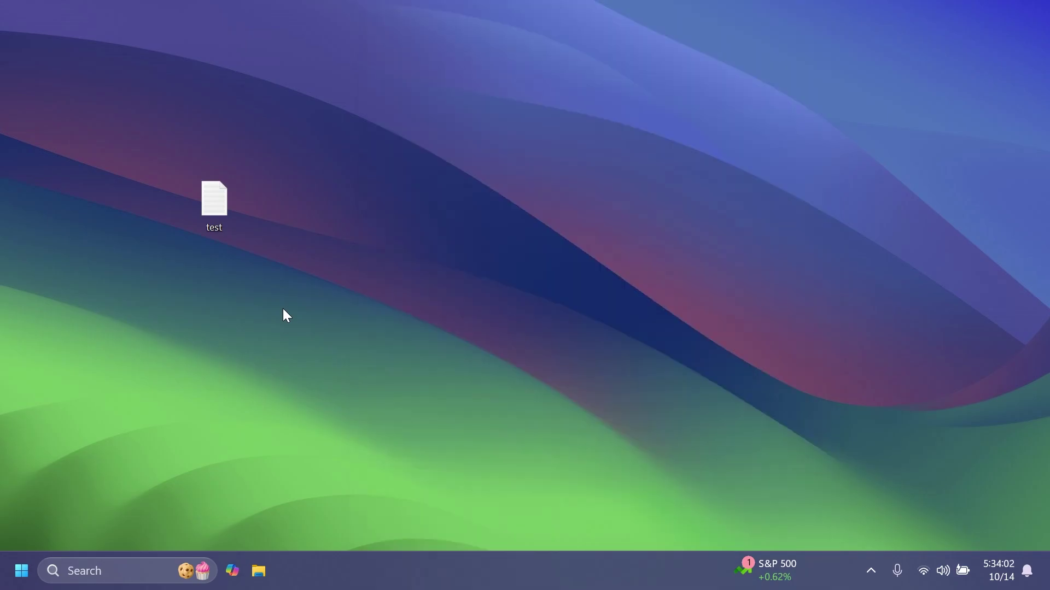
right_click(212, 204)
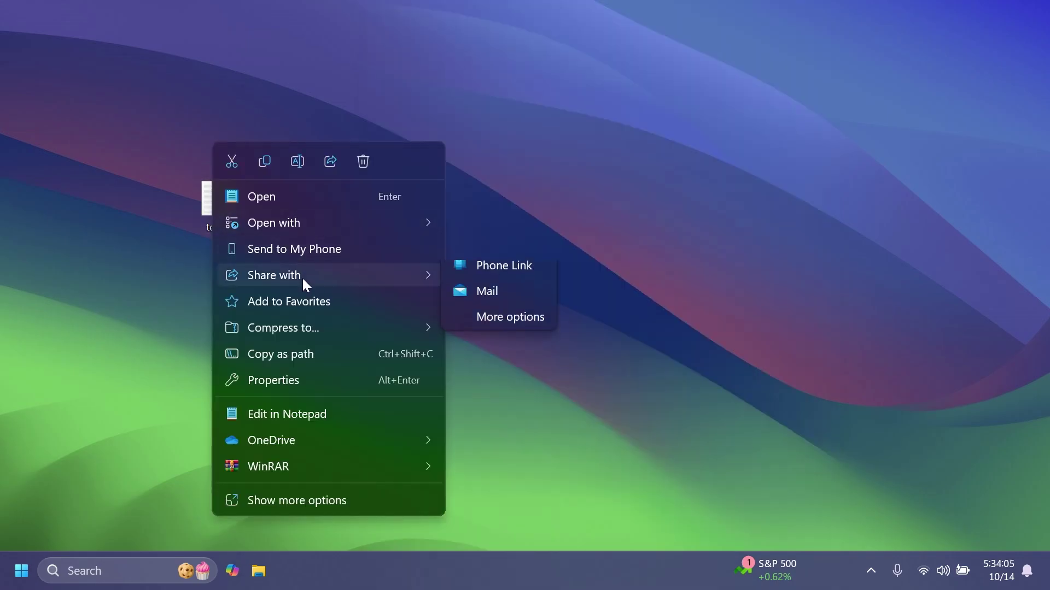
click(509, 327)
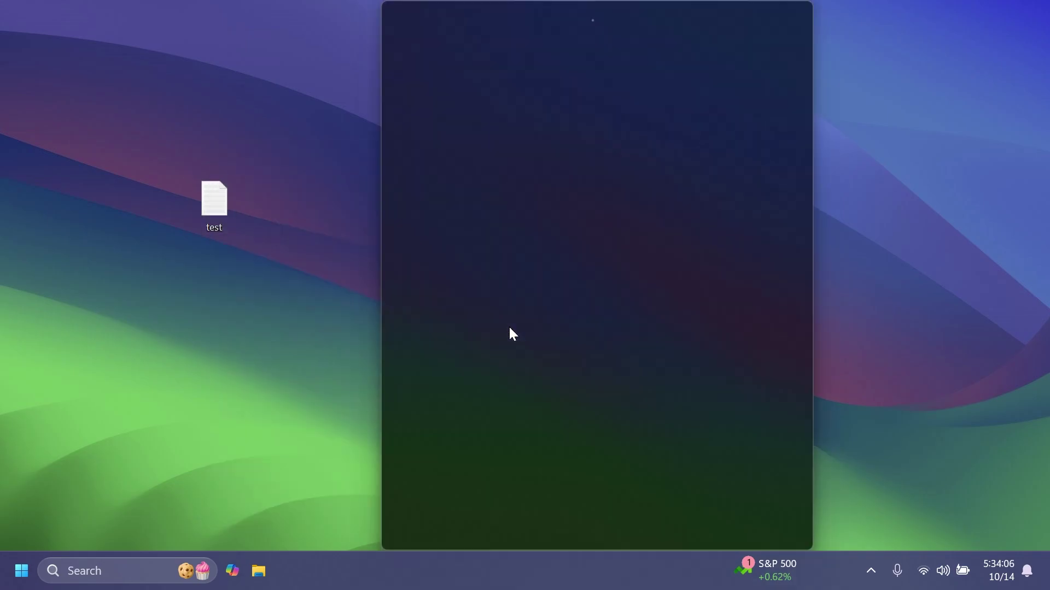
click(283, 306)
right_click(217, 199)
mouse_move(322, 277)
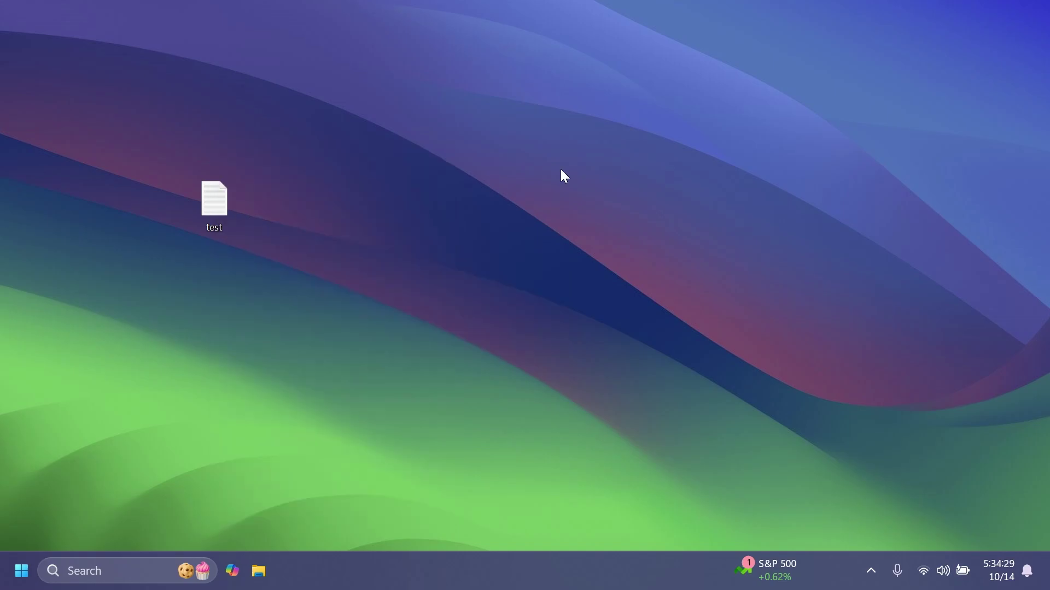
Launch Command Prompt as administrator via a cmd search.
key(super)
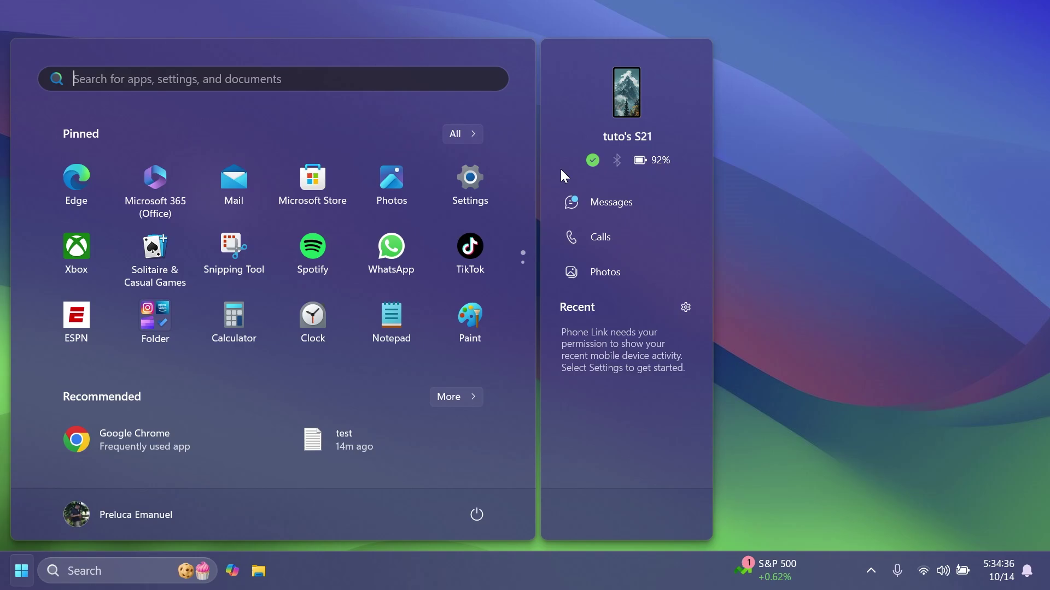
text(cmd)
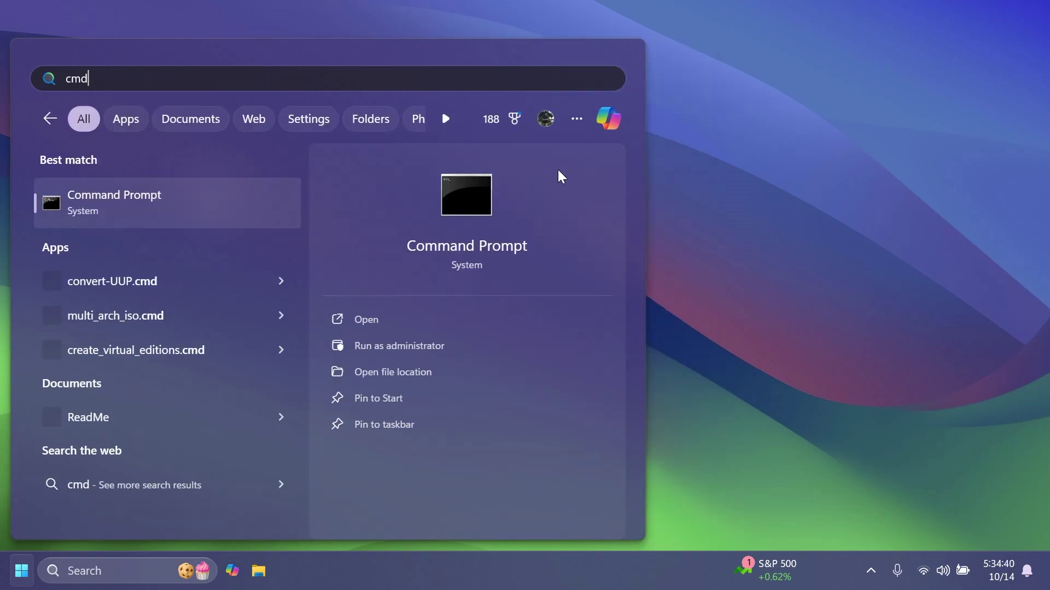
click(400, 346)
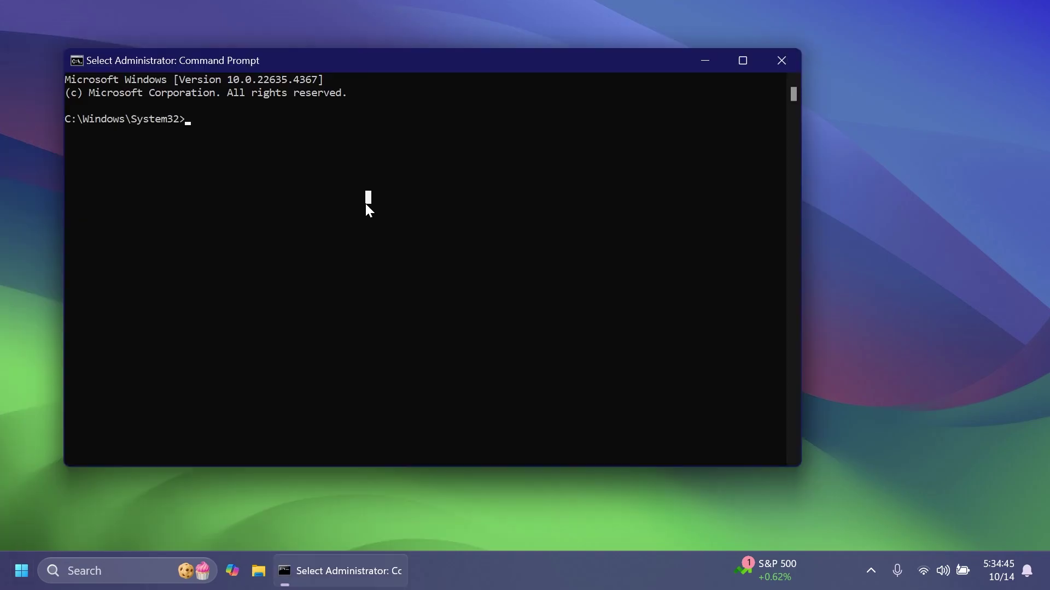
Run vivetool /enable /id:45286384,52800817, then vivetool /enable /id:48433719.
text(vivetoo)
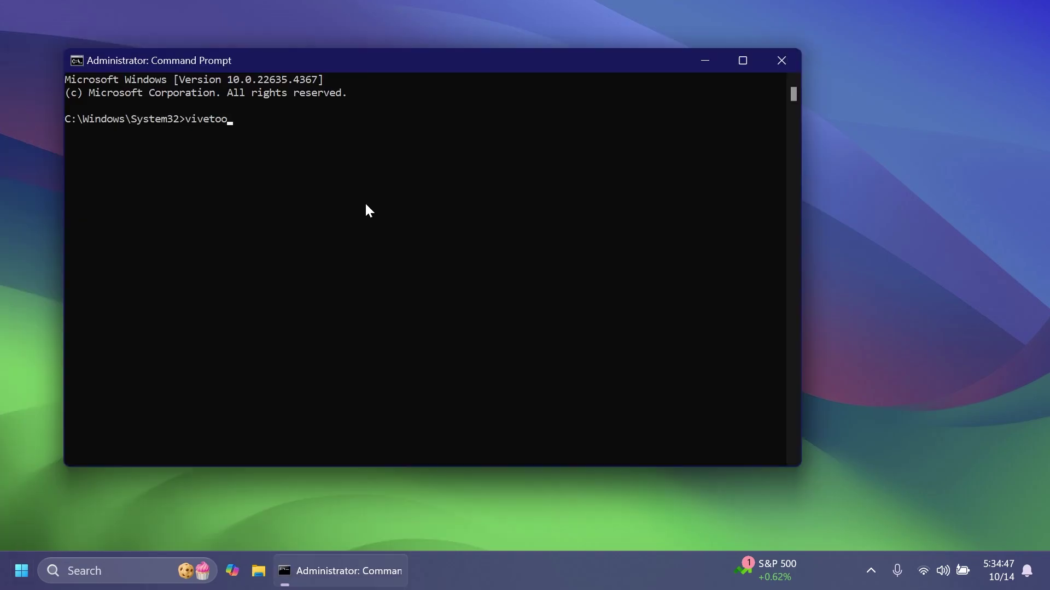
text(l /enable /id:45286384,)
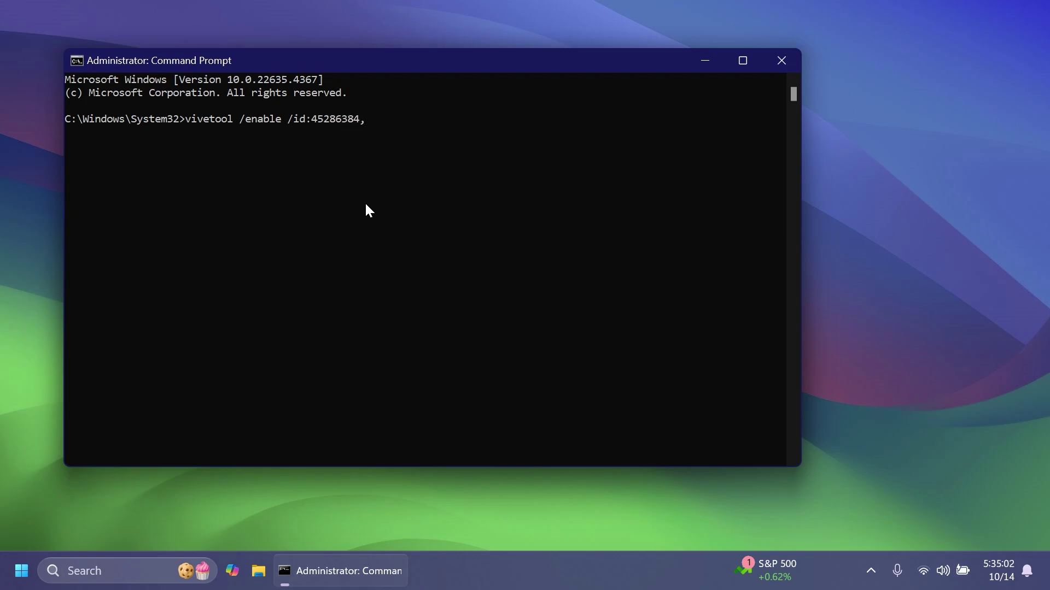
text(52800817)
key(Return)
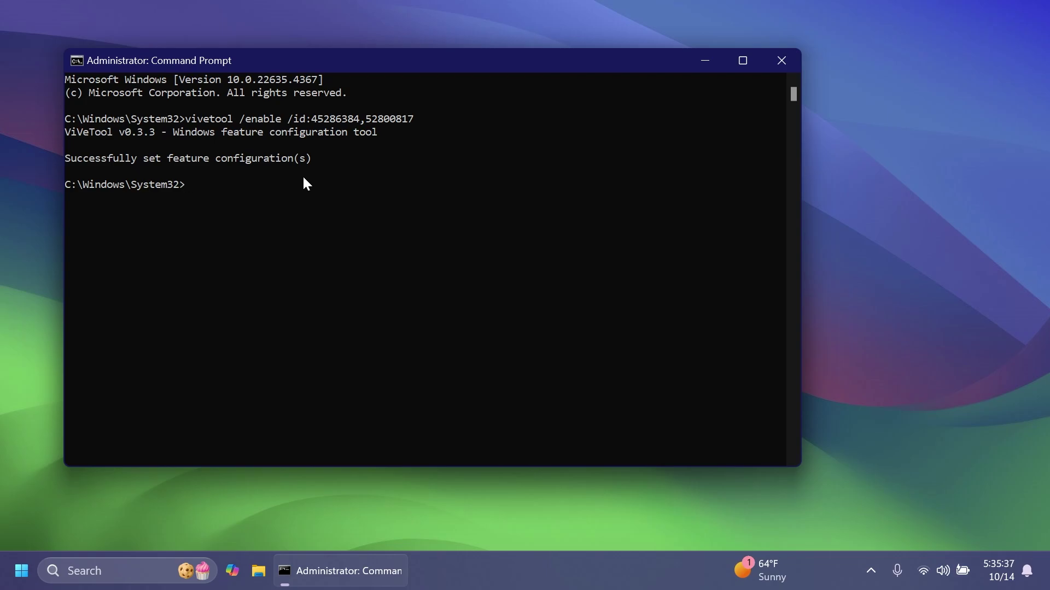
text(vivetool /enable /id:48433719)
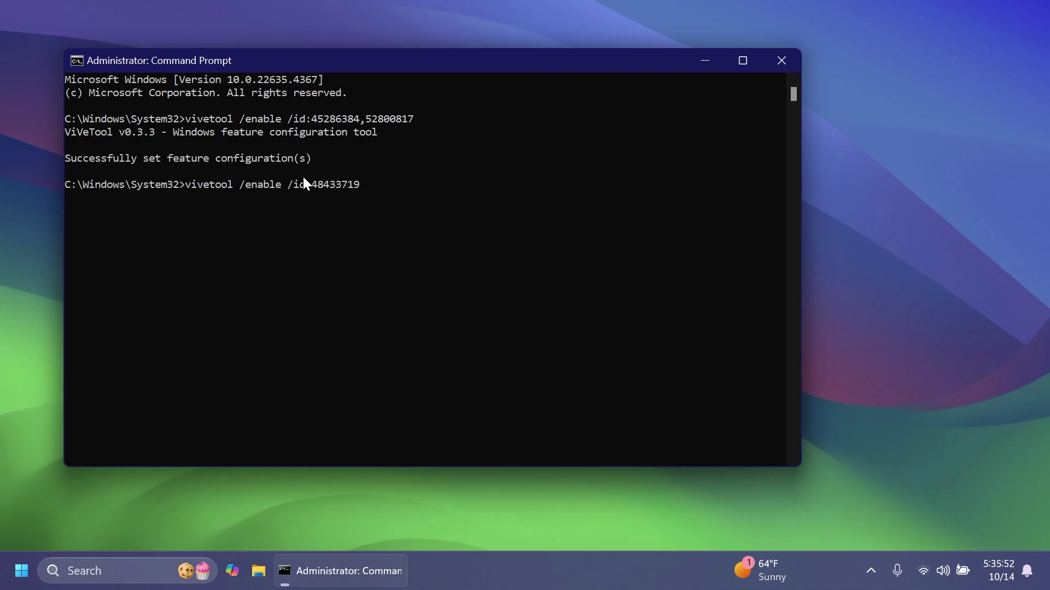
key(Return)
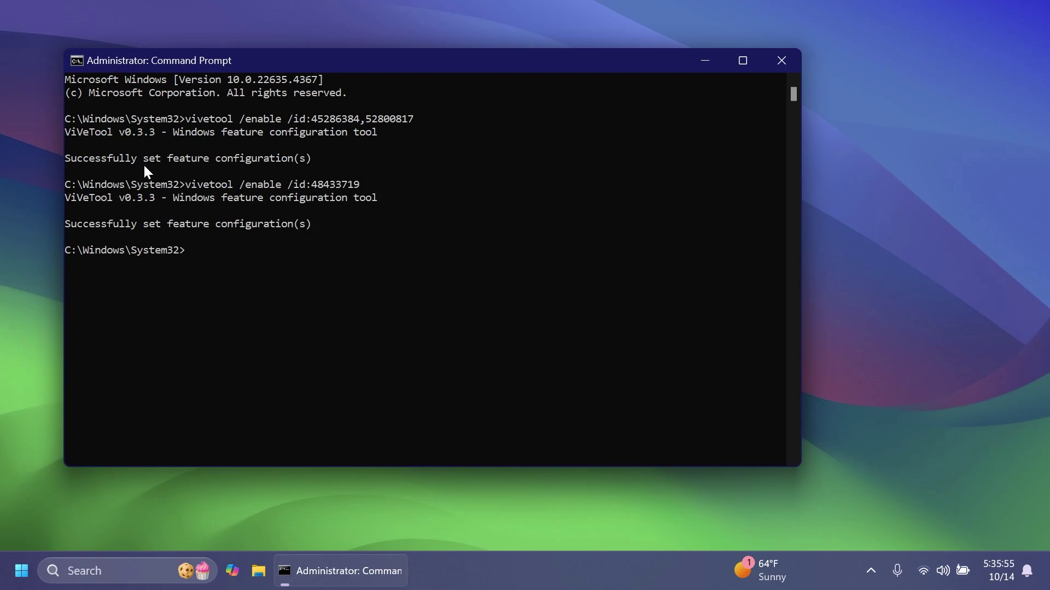
drag(397, 71, 396, 85)
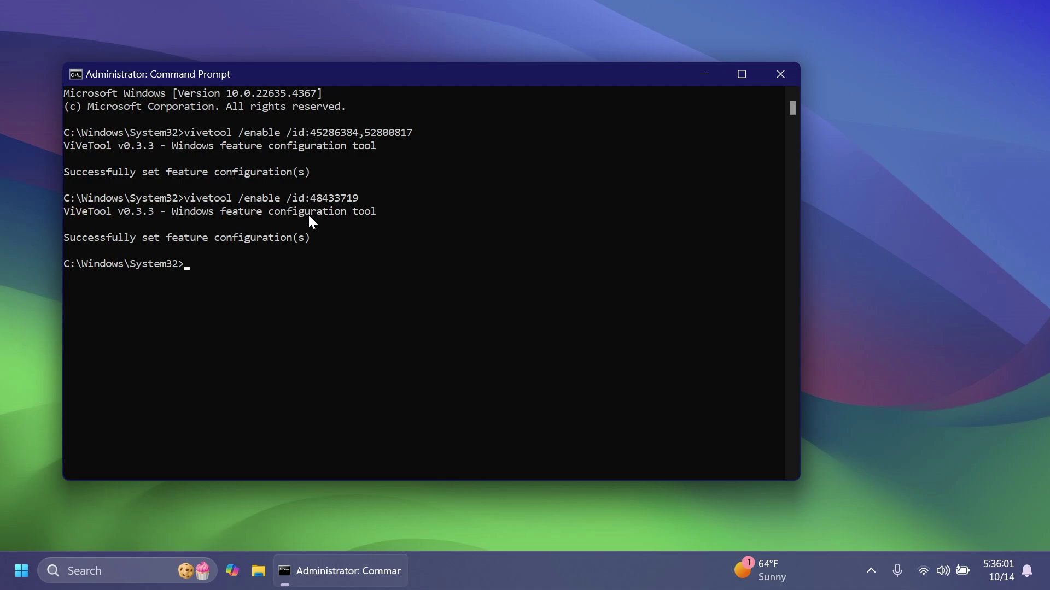
drag(349, 78, 339, 101)
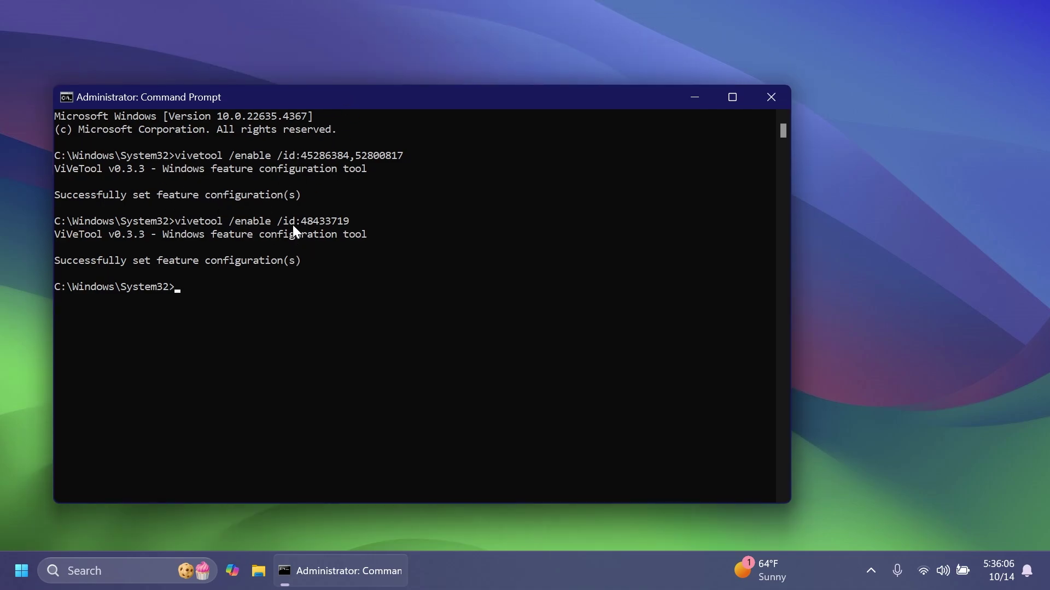
Close Command Prompt and recheck the test file's sharing options.
click(785, 104)
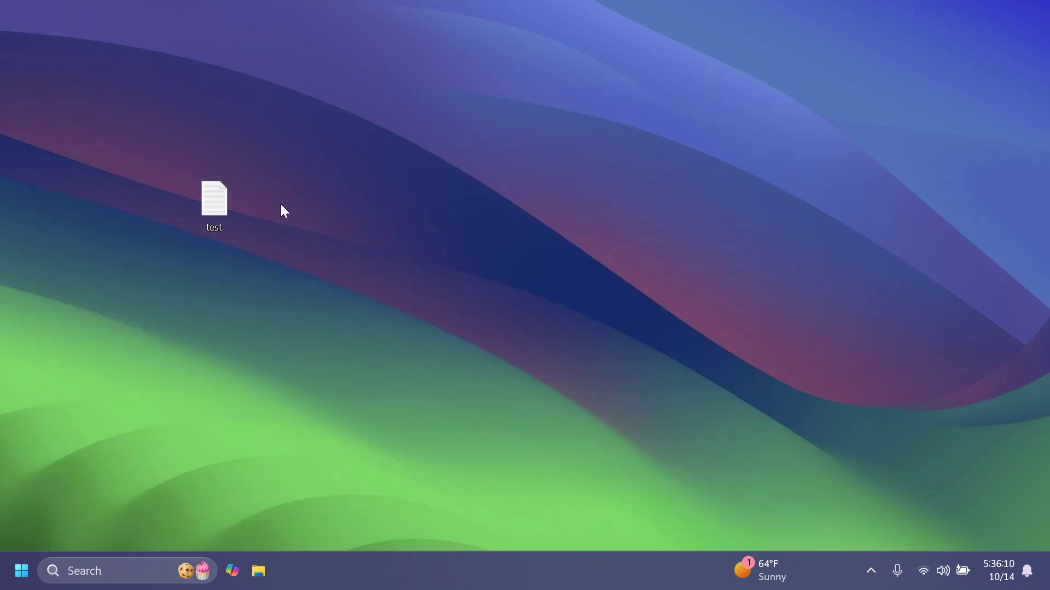
right_click(222, 202)
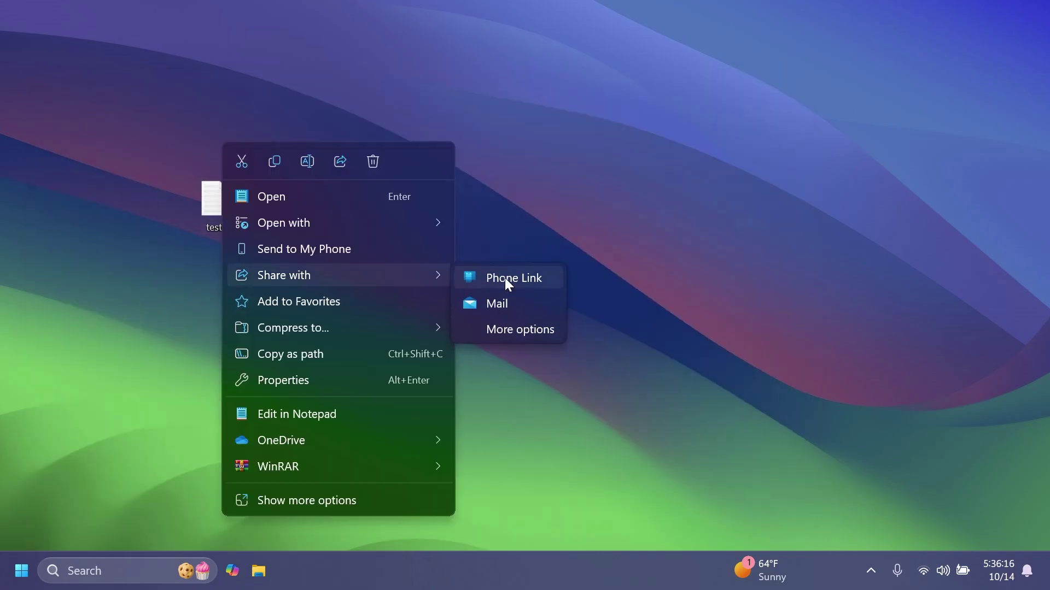
click(552, 406)
In File Explorer's Pictures folder, confirm peakpx's Share with list now includes Snipping Tool, Paint and Feedback Hub.
click(258, 571)
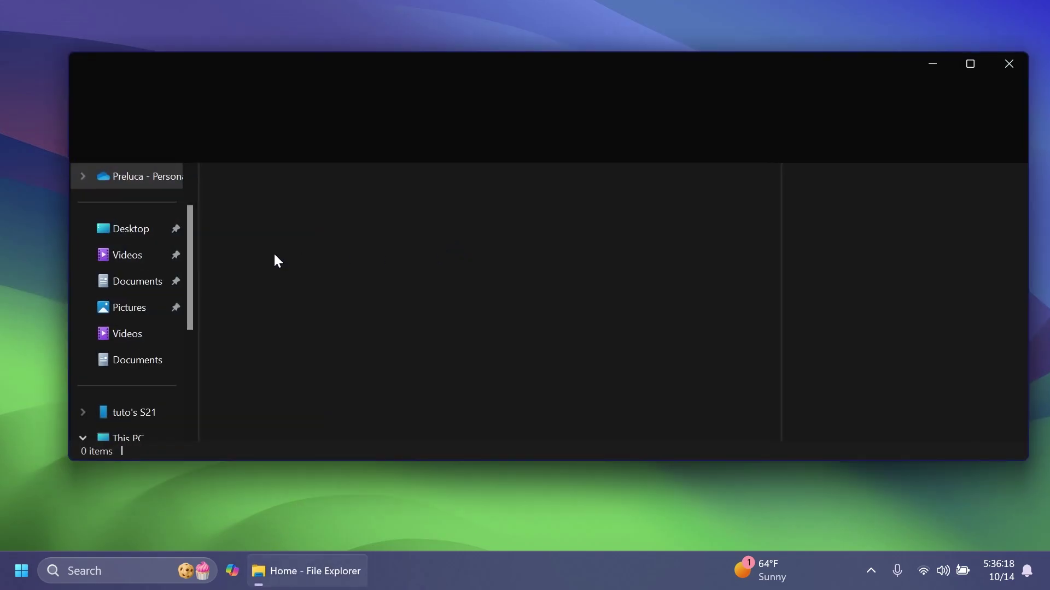
click(119, 316)
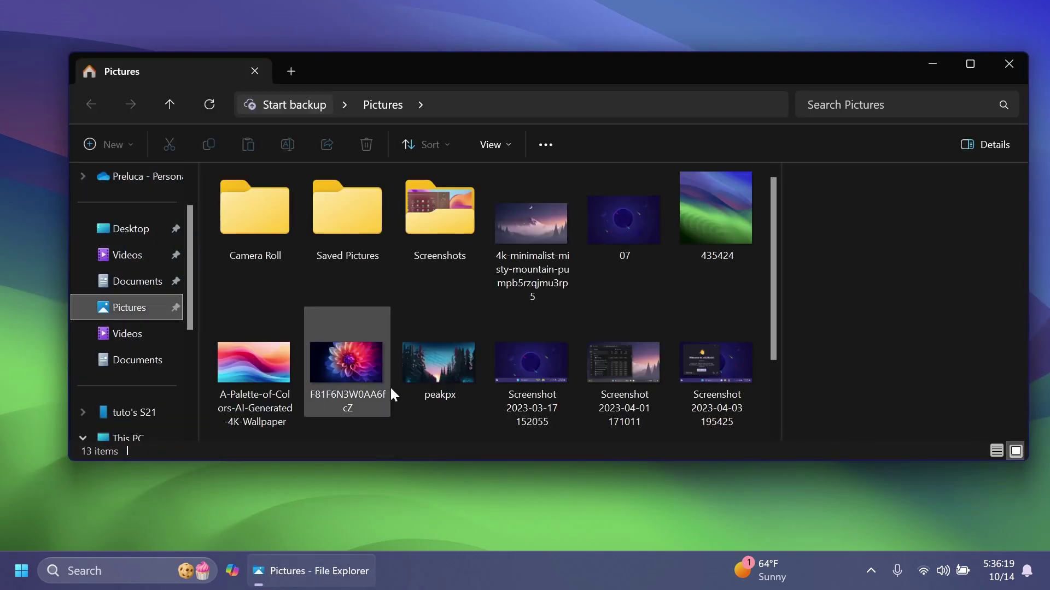
right_click(445, 366)
mouse_move(535, 131)
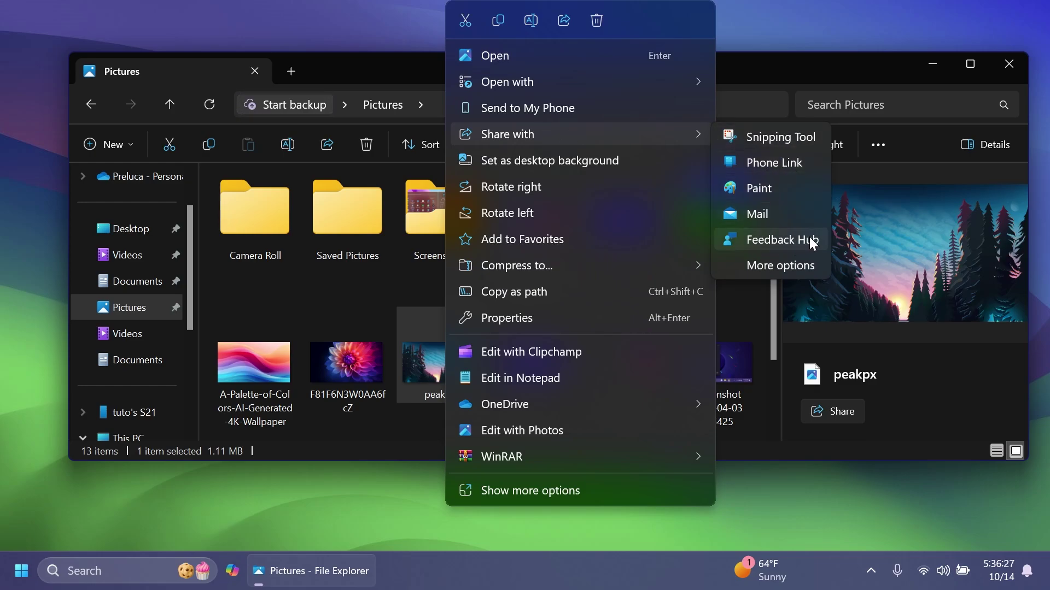
click(469, 333)
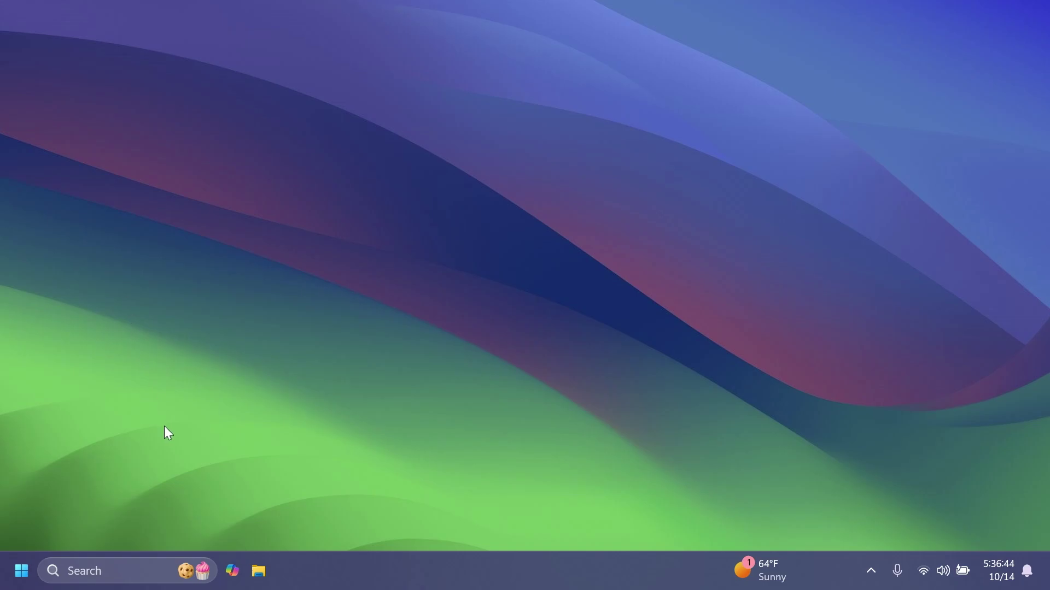
click(15, 576)
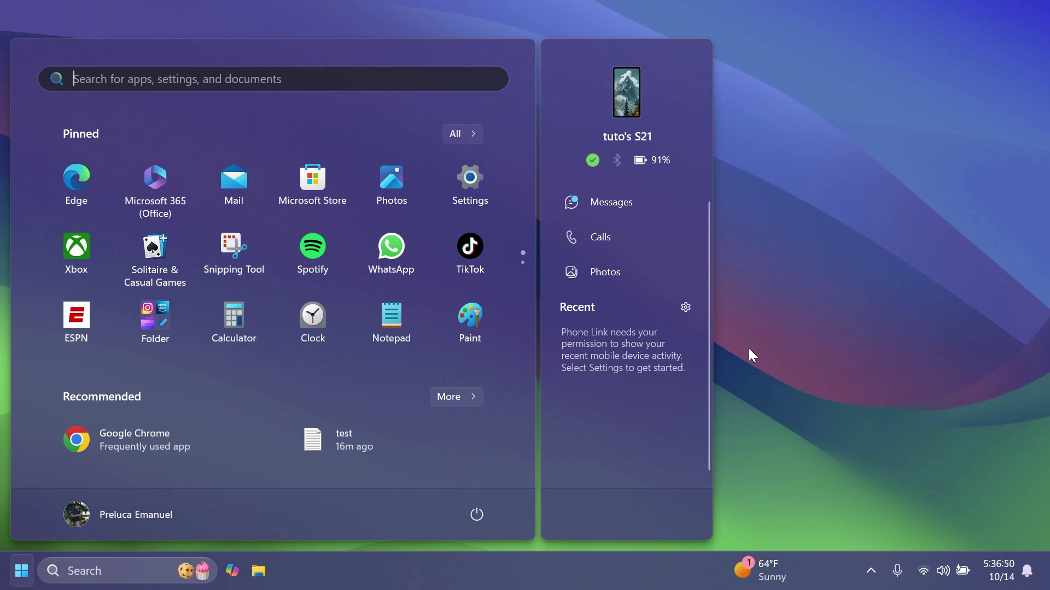
text(live)
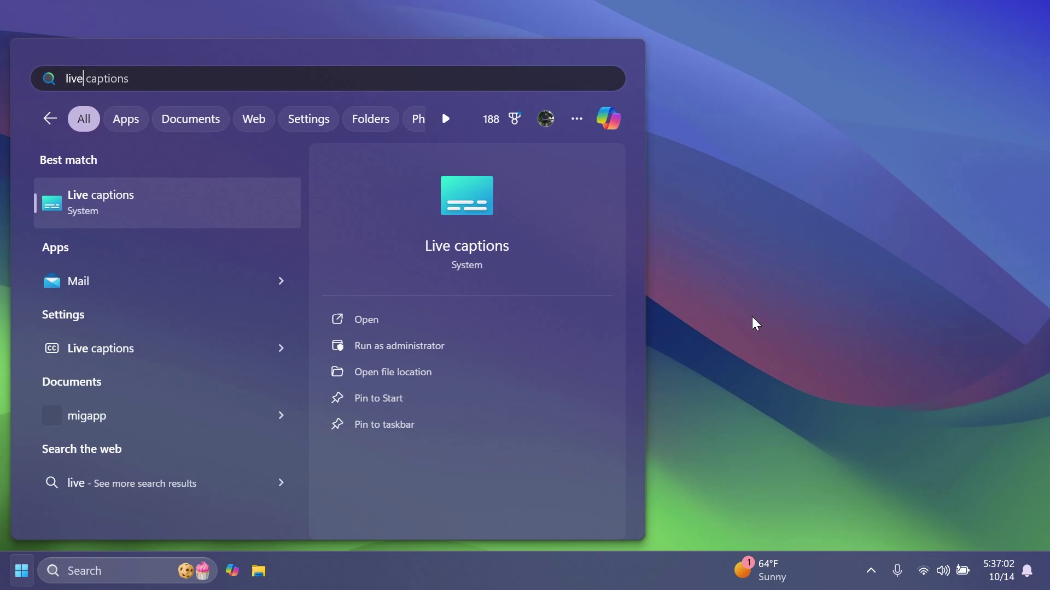
click(752, 317)
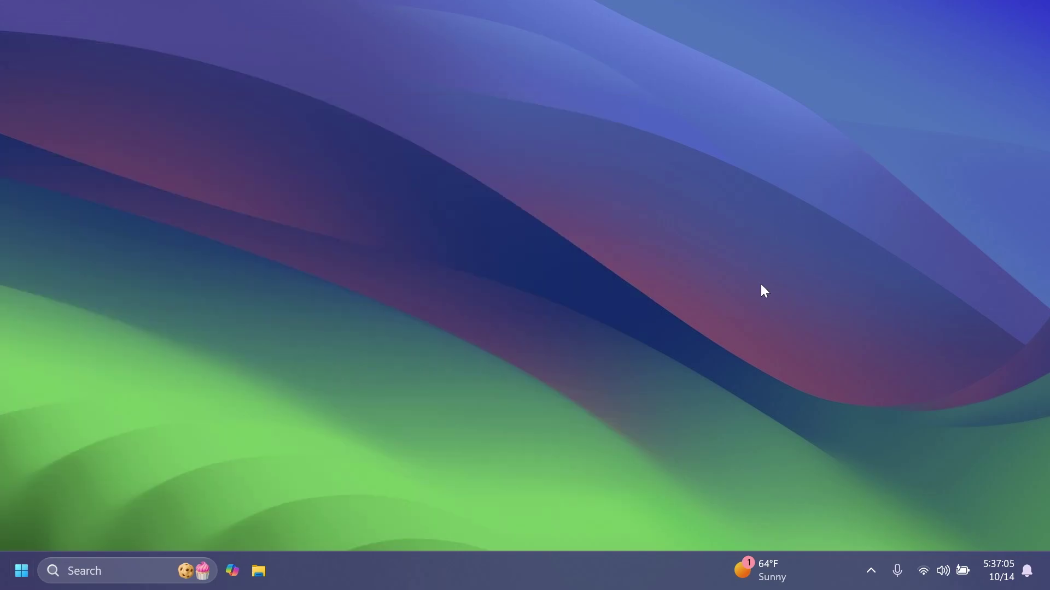